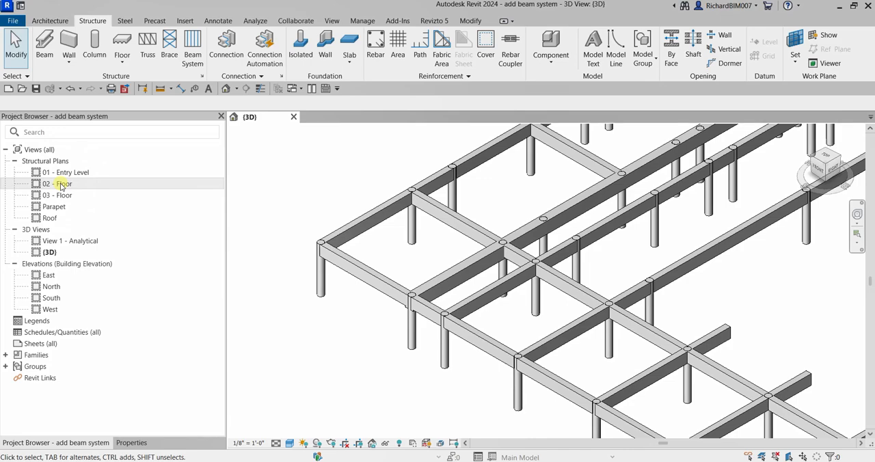
Open the 02 - Floor structural plan at the bays around grids 1 to 3 and G to J
double_click(62, 185)
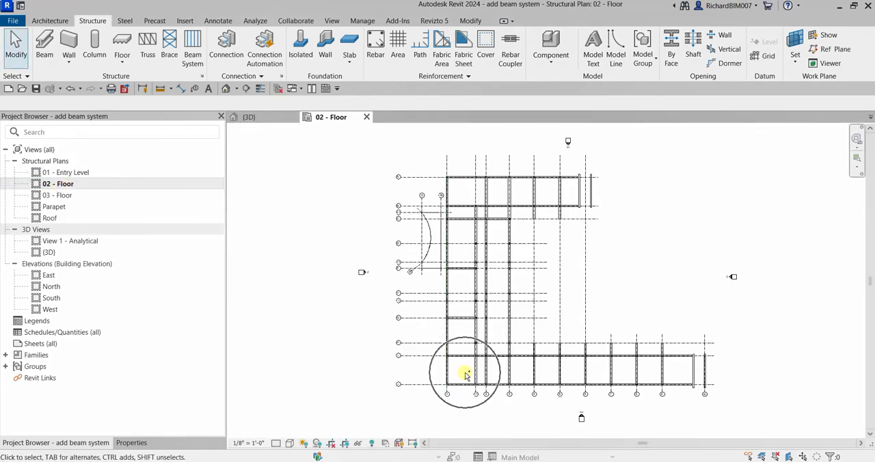
scroll(464, 375, up, 5)
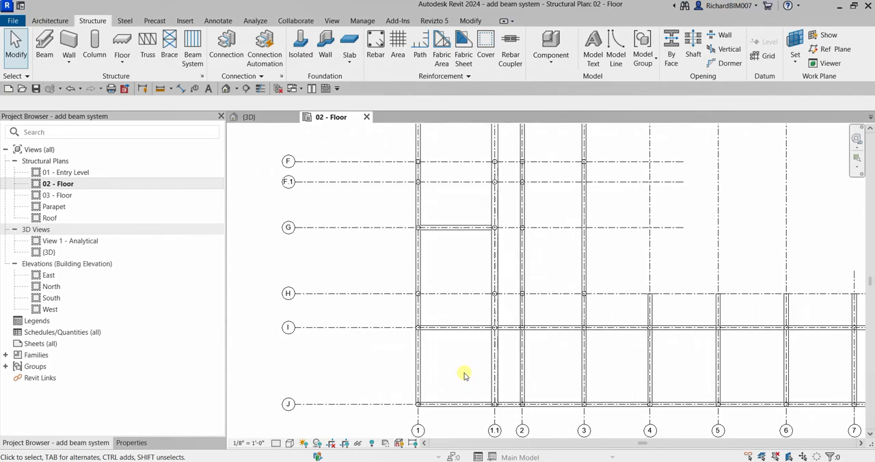
middle_drag(464, 375, 476, 351)
scroll(455, 297, up, 1)
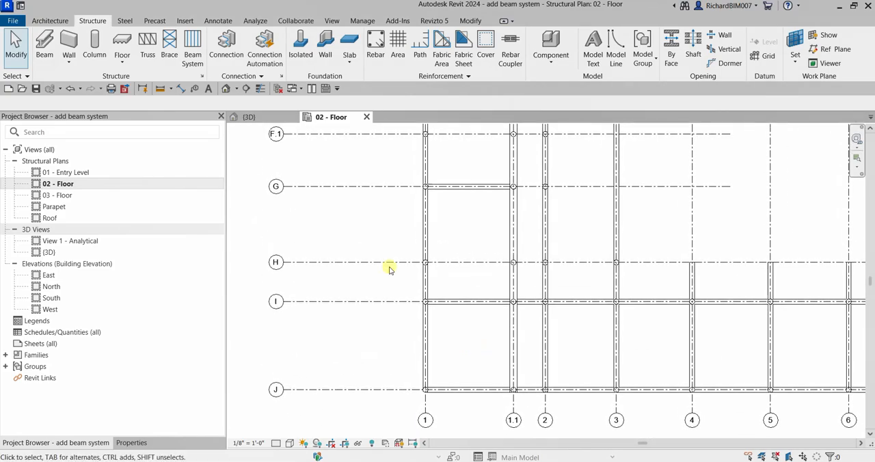
Start the Structural Beam System command in automatic mode with Tag on Placement enabled
click(95, 22)
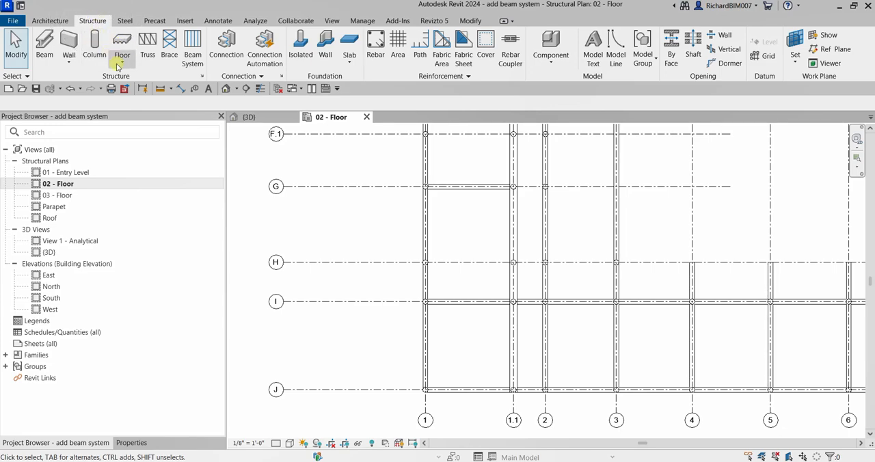
key(ctrl)
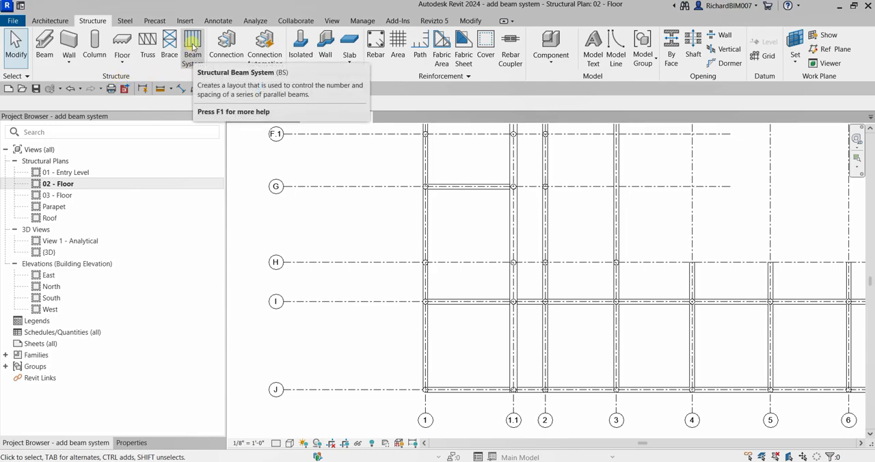
key(ctrl)
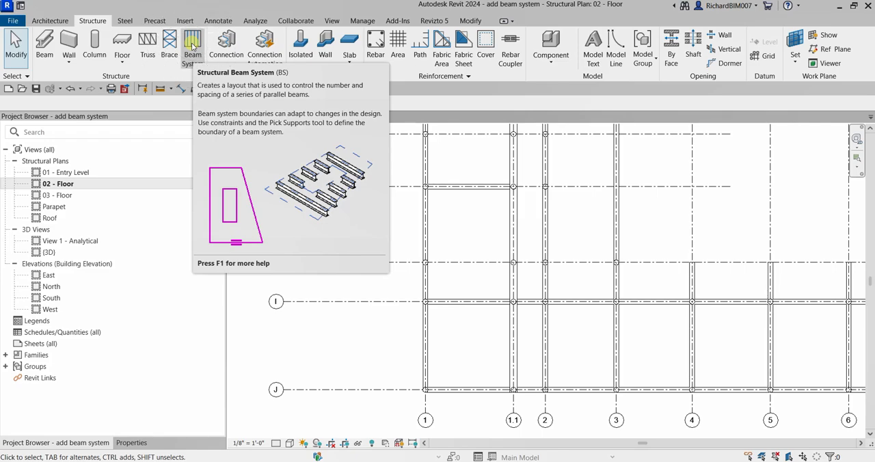
click(192, 45)
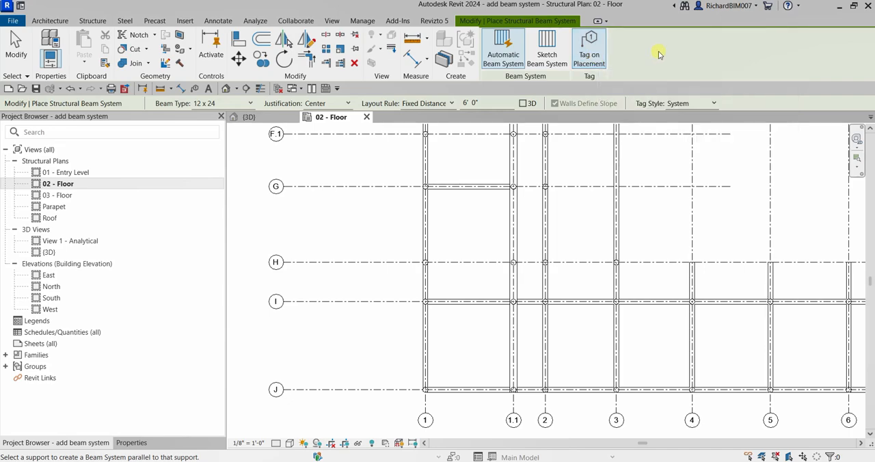
click(589, 47)
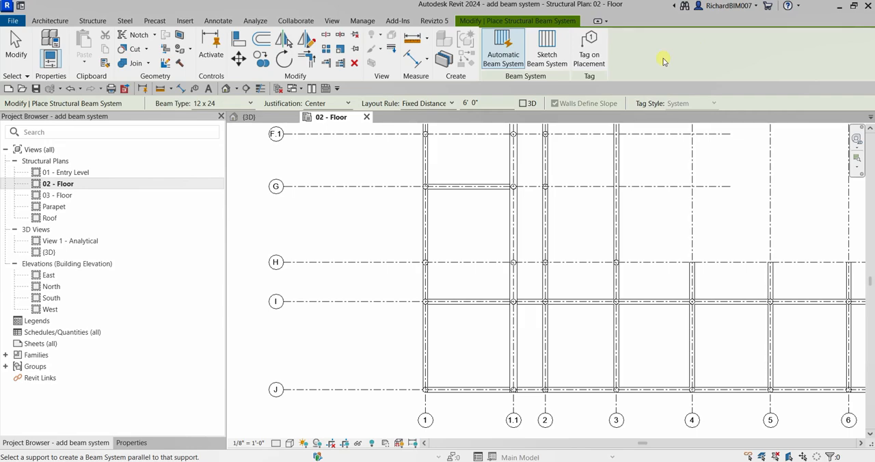
click(590, 53)
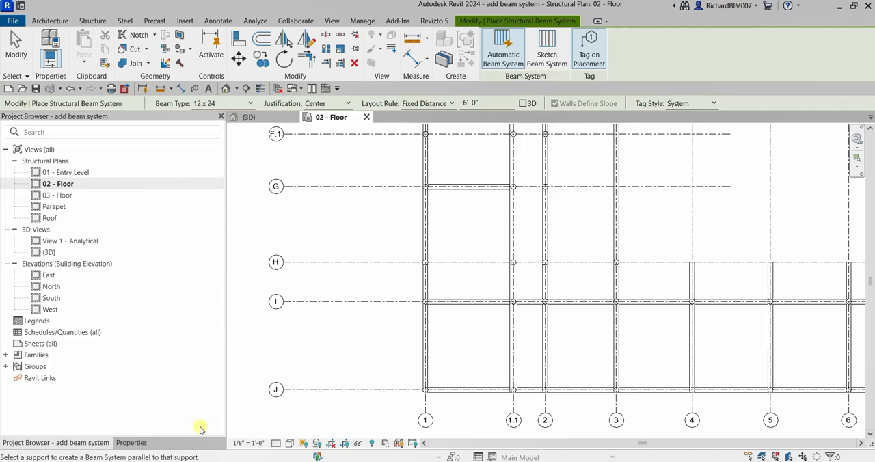
Set the beam system's layout rule to Maximum Spacing
click(132, 443)
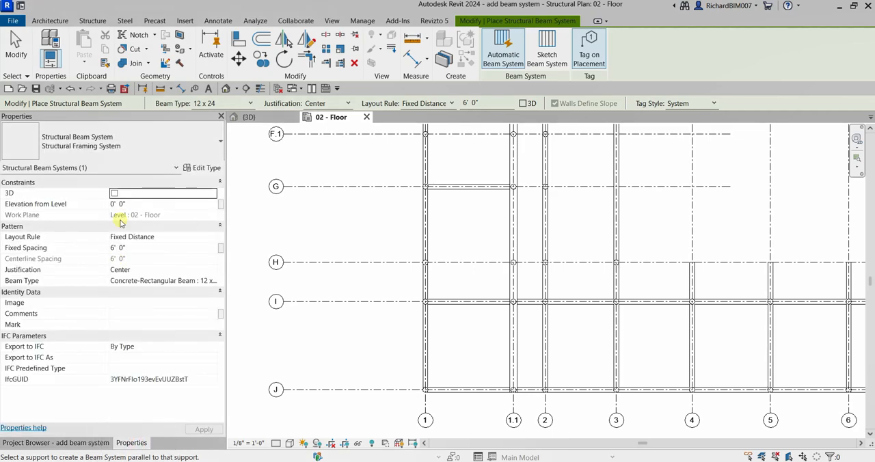
click(89, 150)
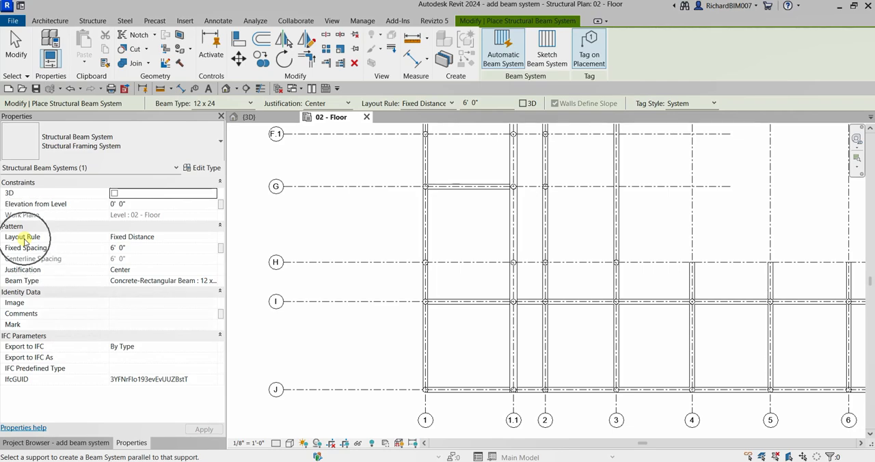
click(164, 236)
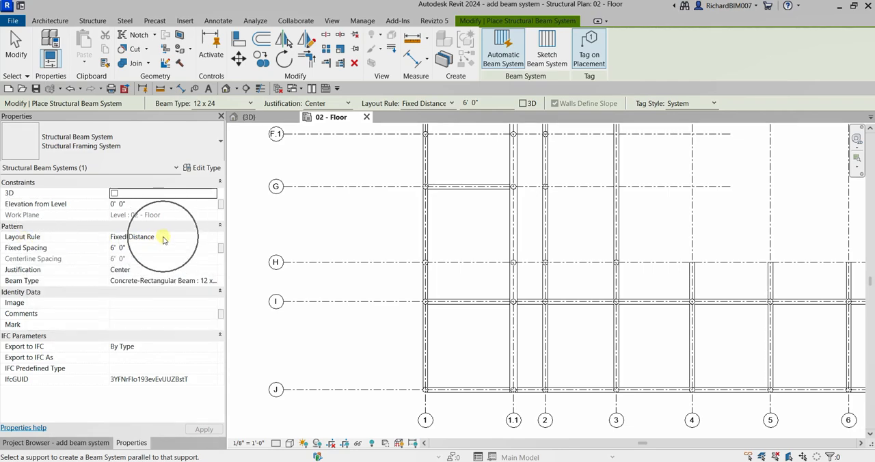
click(125, 250)
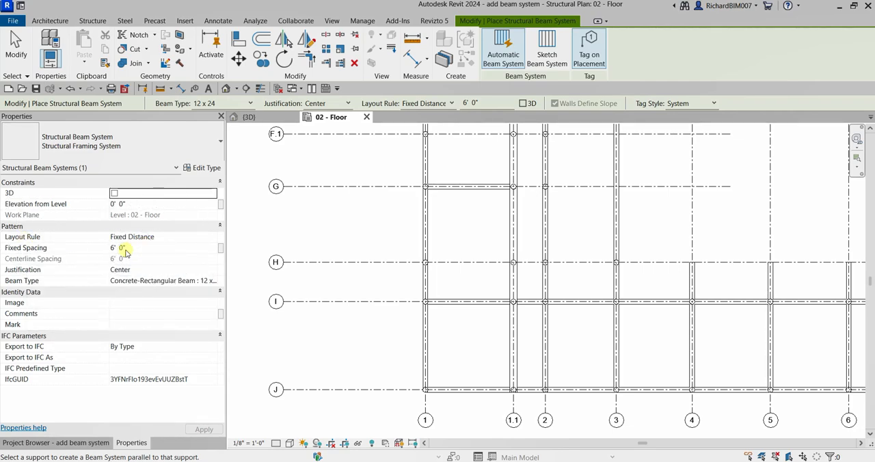
click(167, 238)
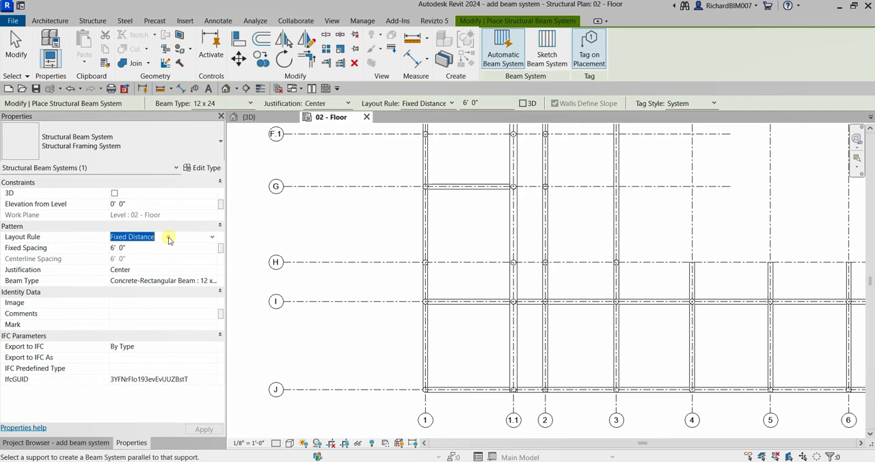
click(211, 236)
click(143, 266)
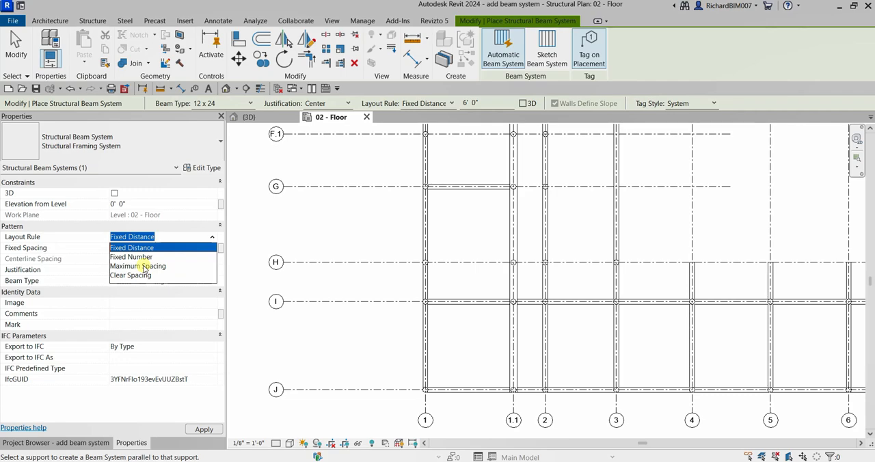
click(143, 266)
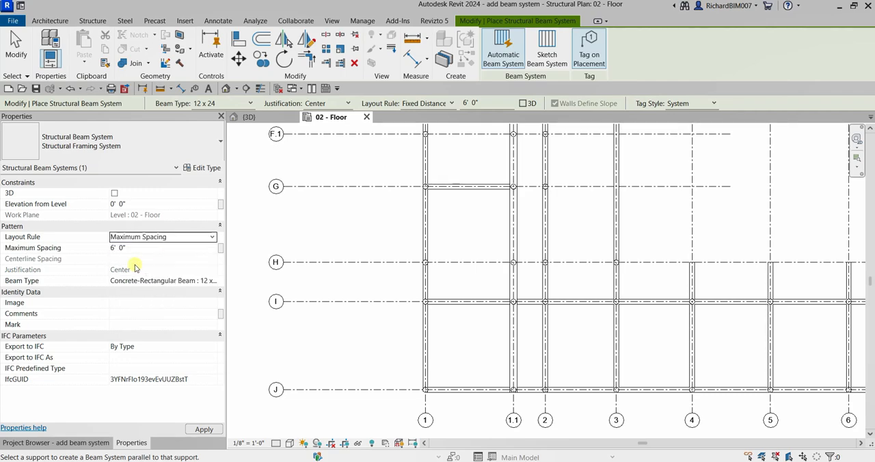
Set the beam system's beam type to Concrete-Rectangular Beam : 12 x 24
click(45, 252)
click(41, 283)
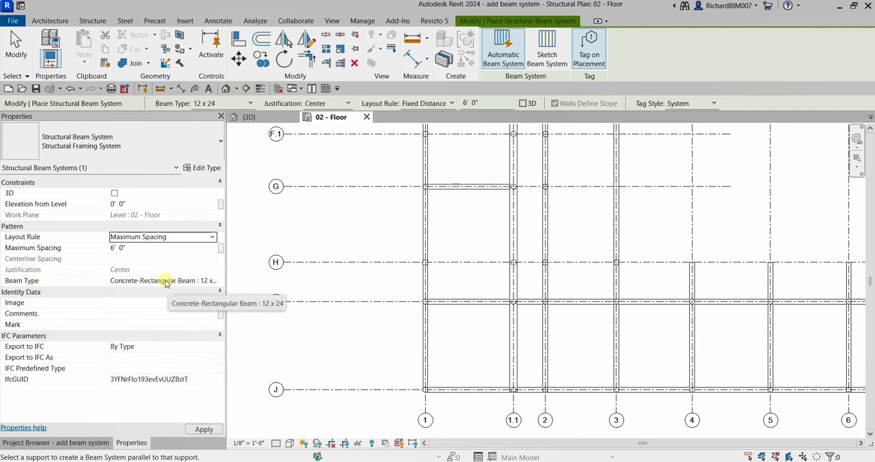
click(210, 280)
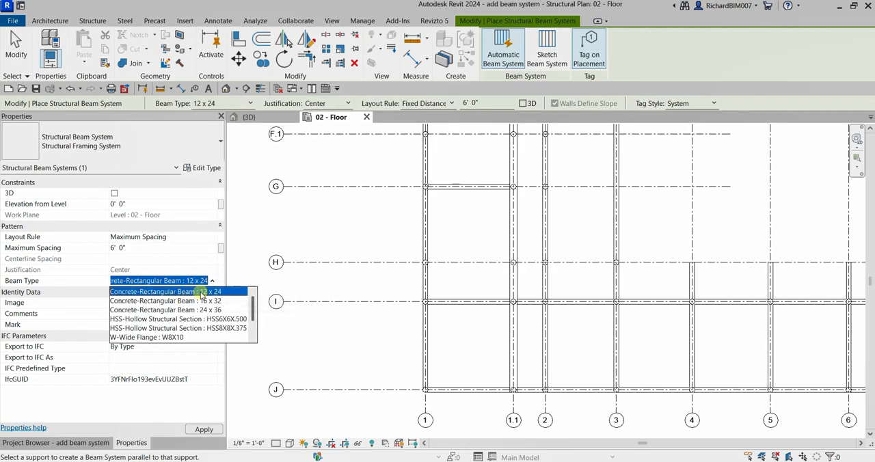
click(202, 292)
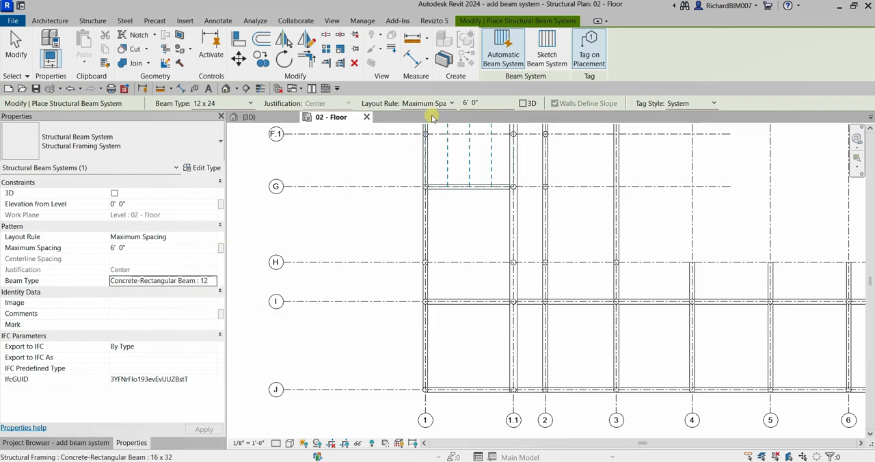
key(ctrl)
key(ctrl)
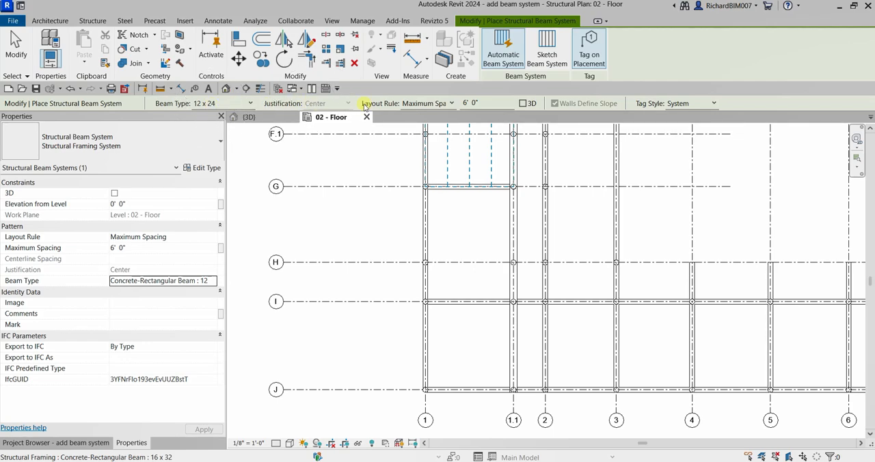
key(ctrl)
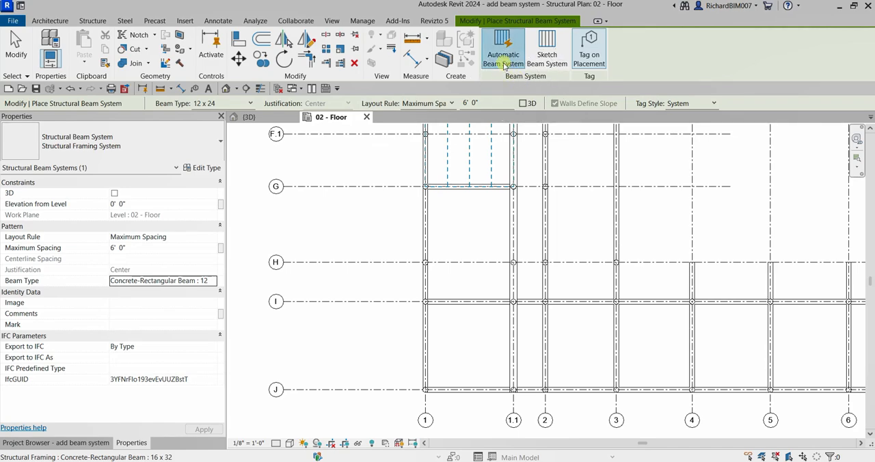
key(ctrl)
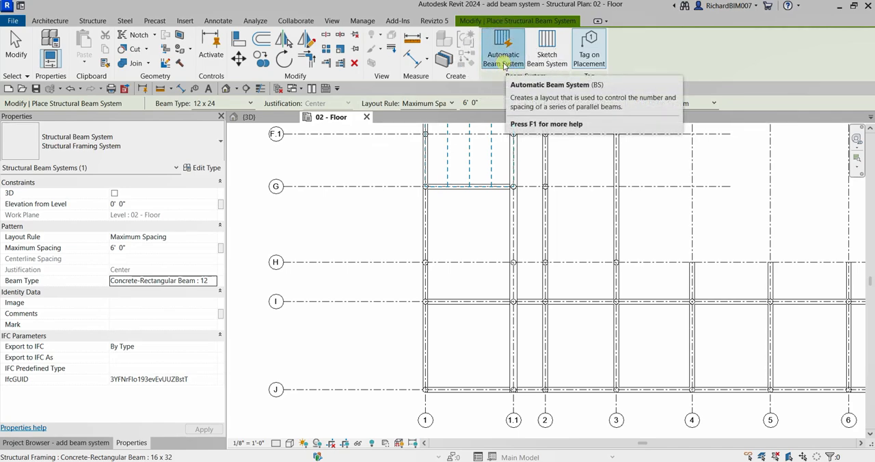
key(ctrl)
key(ctrl)
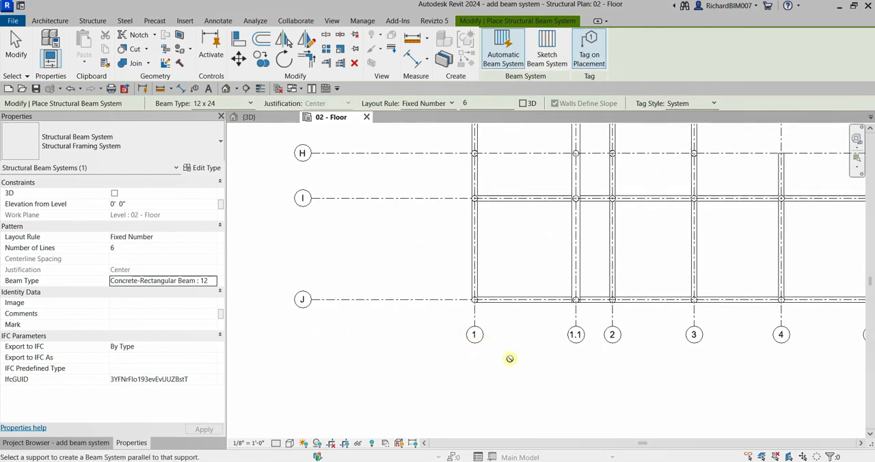
Place a Fixed Number beam system of 6 lines between grids 1–1.1 and I–J, parallel to the grid J beam
scroll(515, 312, up, 3)
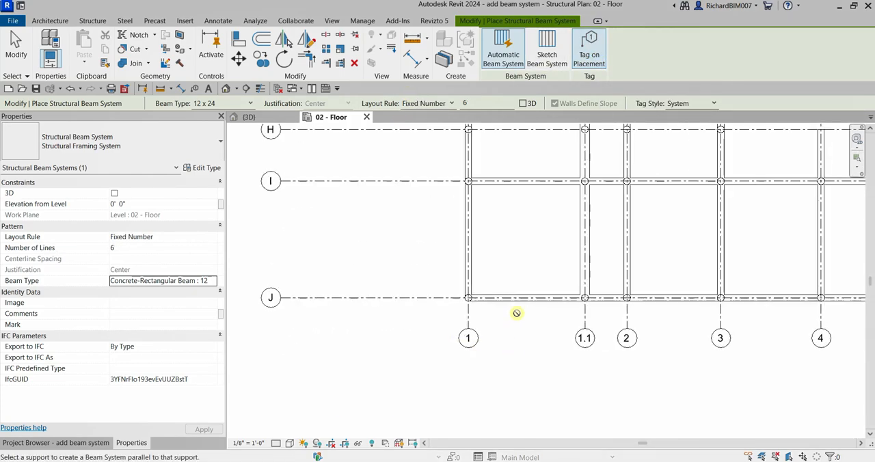
middle_drag(519, 312, 595, 319)
scroll(581, 321, down, 2)
scroll(547, 335, up, 2)
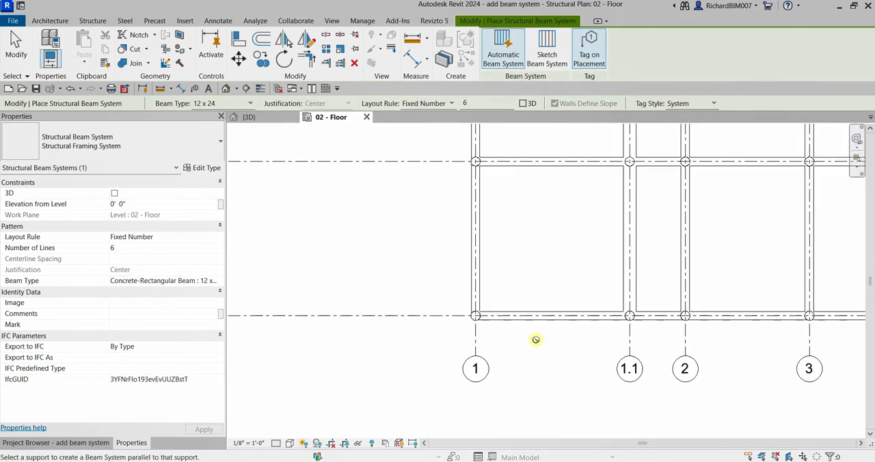
scroll(545, 330, down, 1)
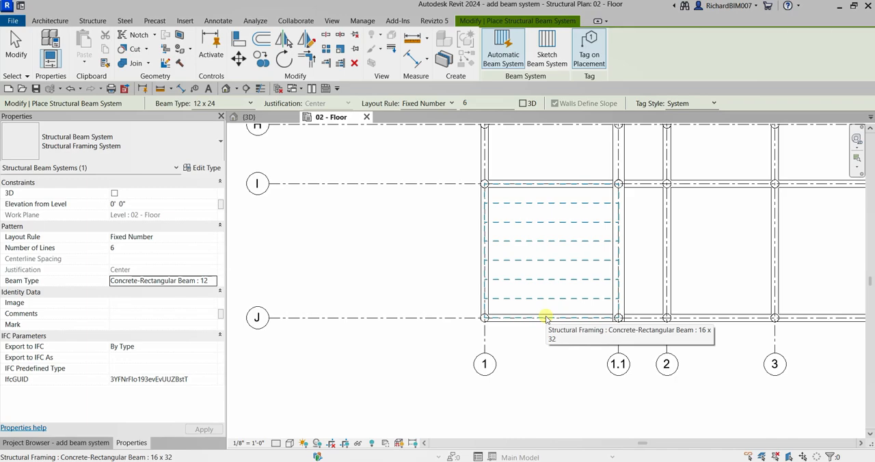
click(546, 318)
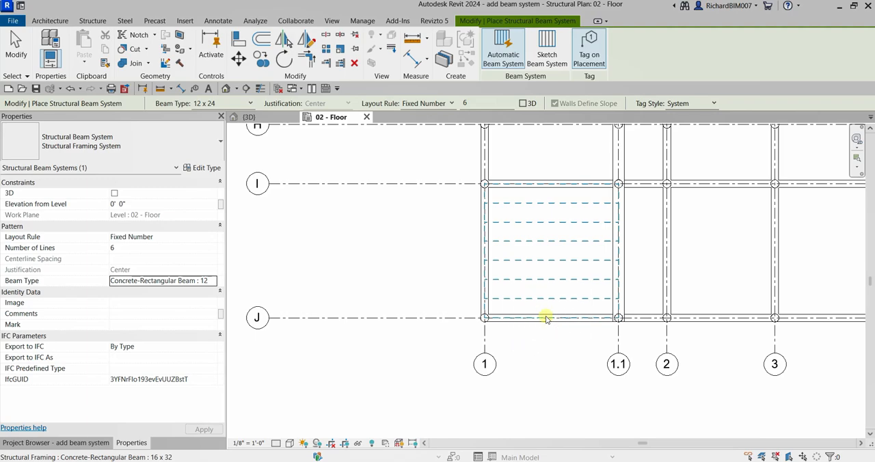
click(545, 317)
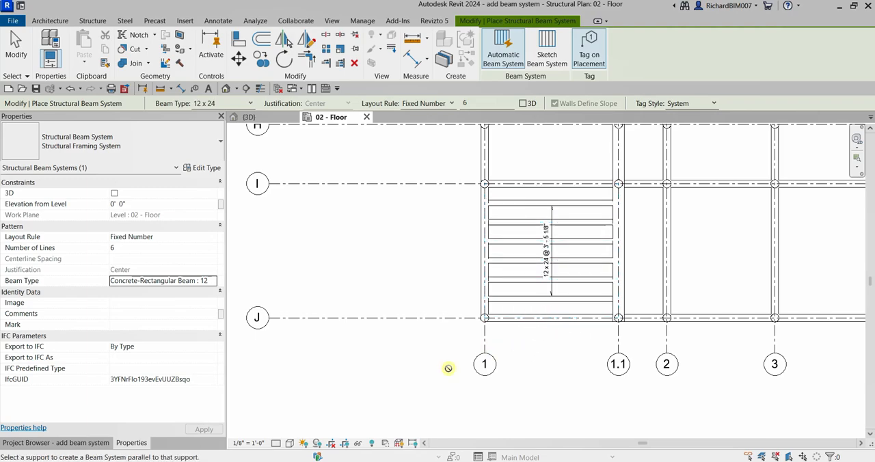
Place a second six-line beam system between grids 1–1.1 and G–I, parallel to the grid 1 beam, and end the command
scroll(583, 263, up, 2)
scroll(696, 307, up, 1)
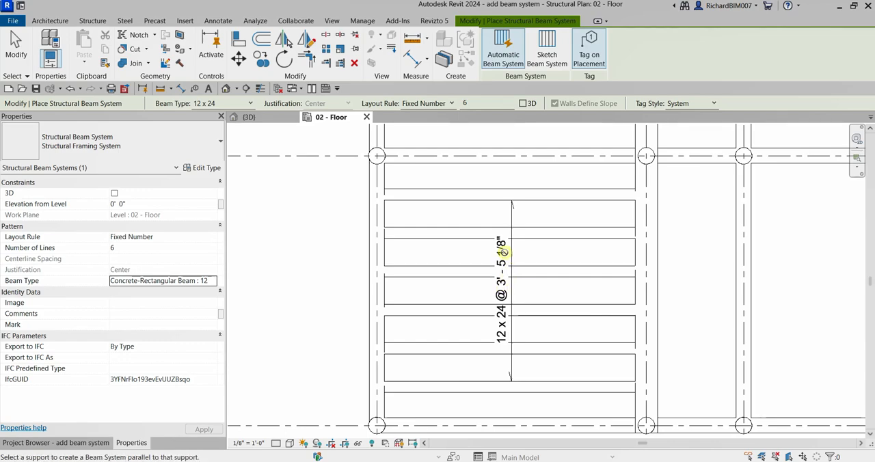
scroll(449, 280, down, 5)
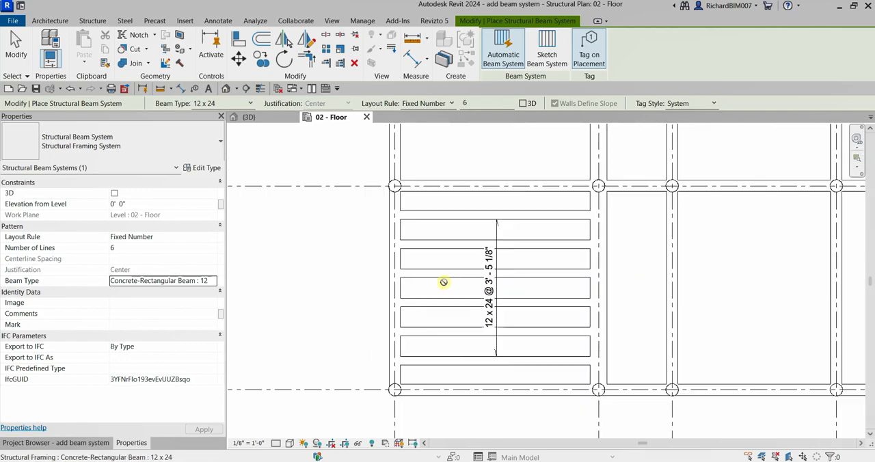
middle_drag(378, 289, 411, 373)
middle_drag(414, 276, 380, 314)
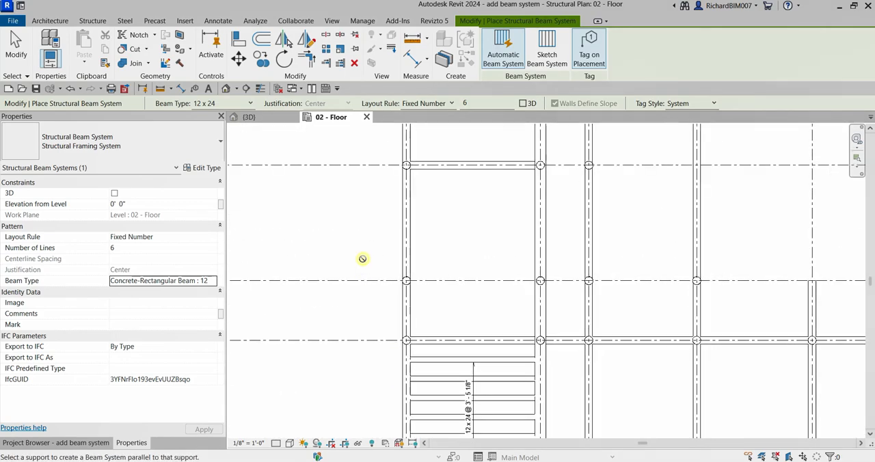
click(408, 241)
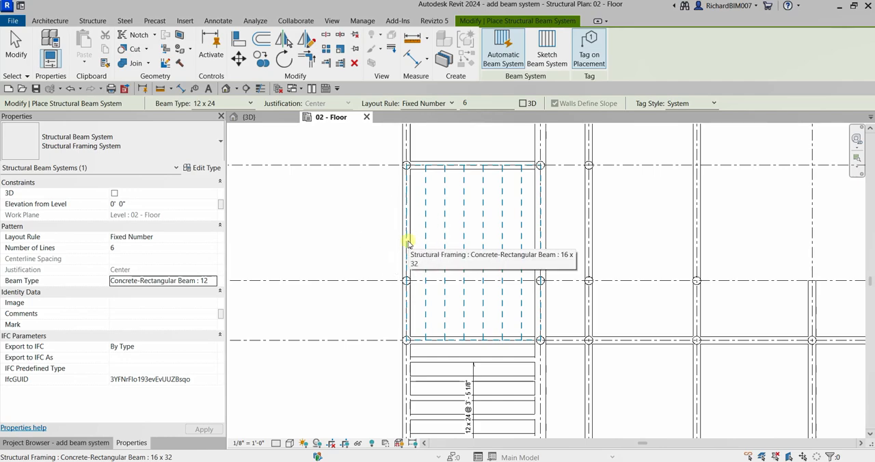
click(406, 241)
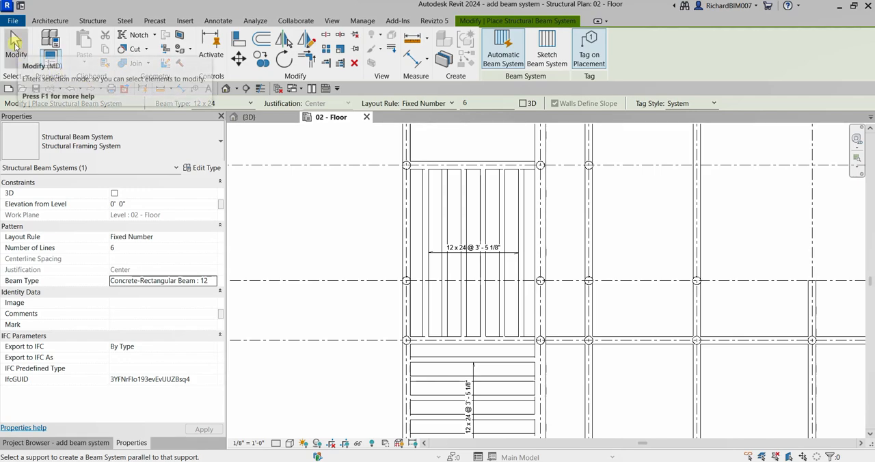
click(15, 42)
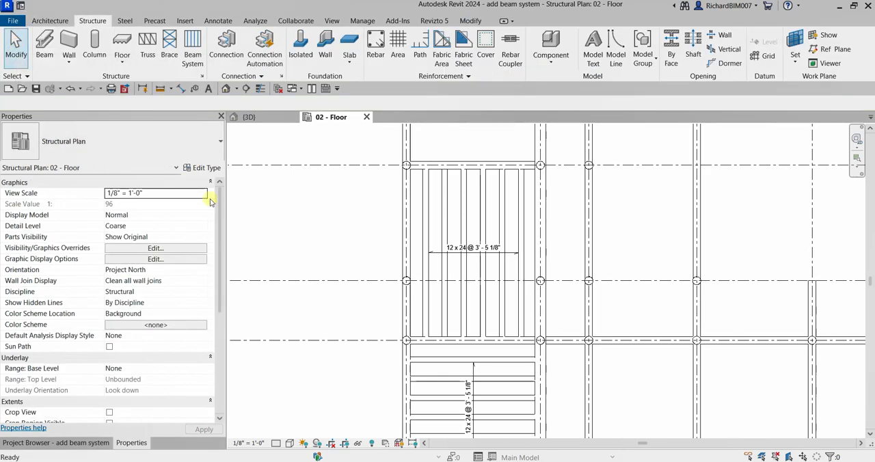
Examine the two new beam systems in the 3D view, including their beam directions and framing
scroll(283, 225, down, 2)
middle_drag(283, 214, 267, 179)
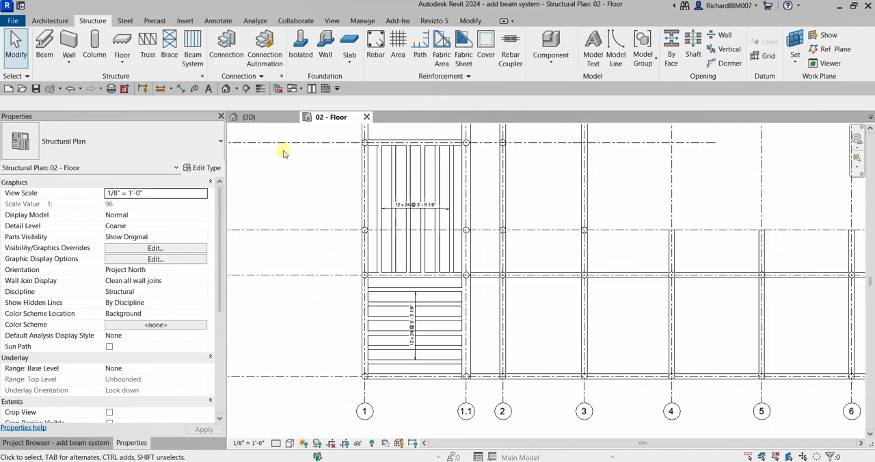
click(265, 117)
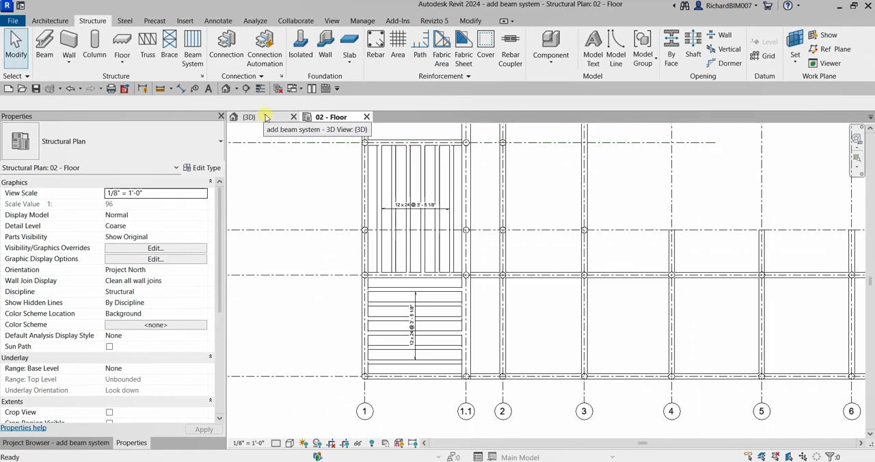
middle_drag(416, 221, 610, 295)
click(445, 280)
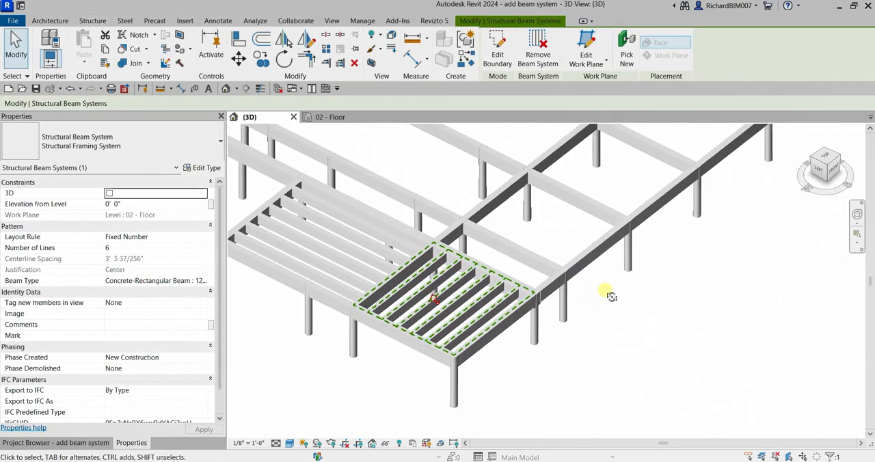
click(598, 328)
middle_drag(480, 313, 591, 334)
scroll(553, 279, up, 2)
middle_drag(524, 294, 547, 282)
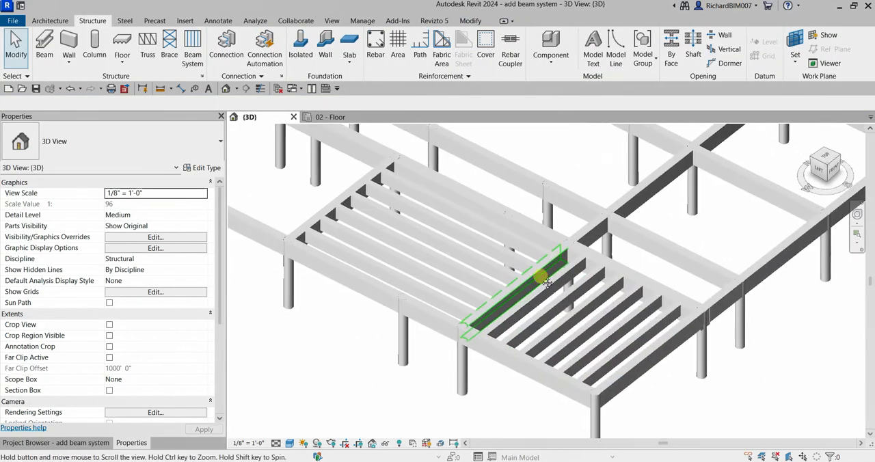
scroll(546, 282, down, 3)
Tile the 02 - Floor plan and the 3D view side by side, with both beam systems in view
click(332, 117)
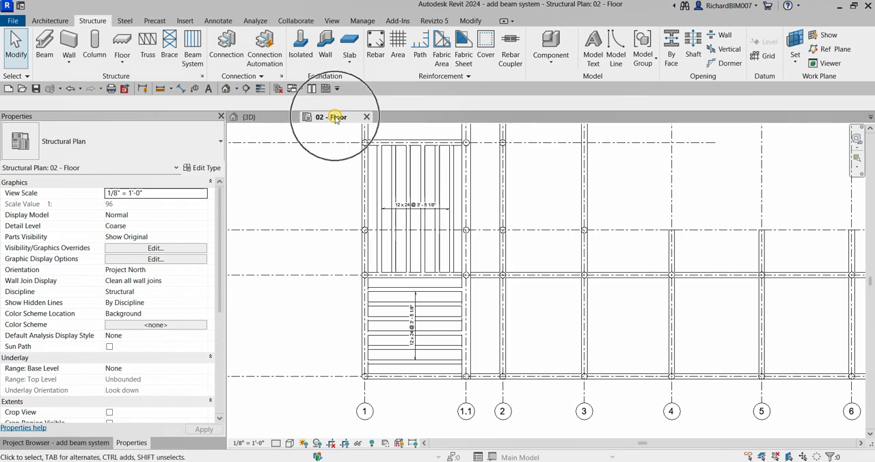
click(311, 89)
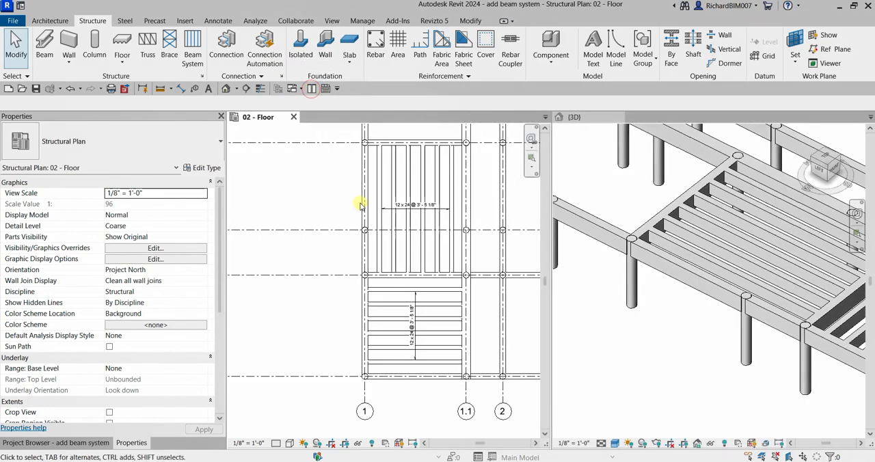
middle_drag(470, 229, 410, 244)
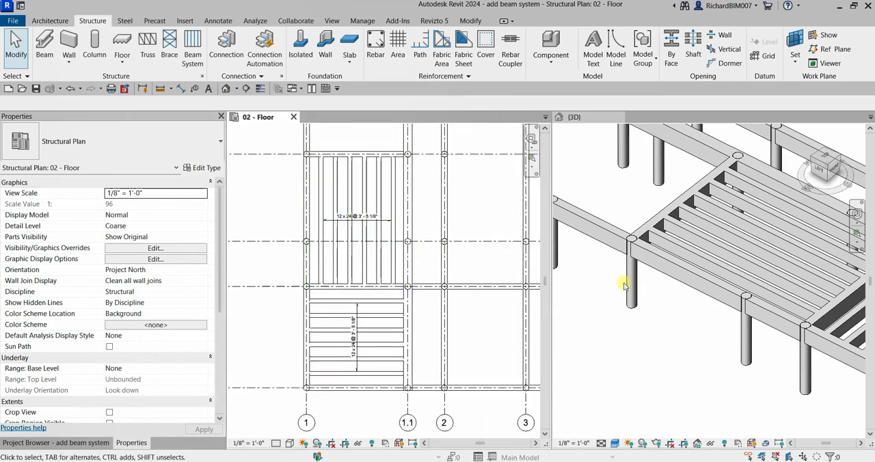
scroll(625, 283, down, 4)
shift+middle_drag(738, 293, 757, 320)
scroll(729, 274, up, 3)
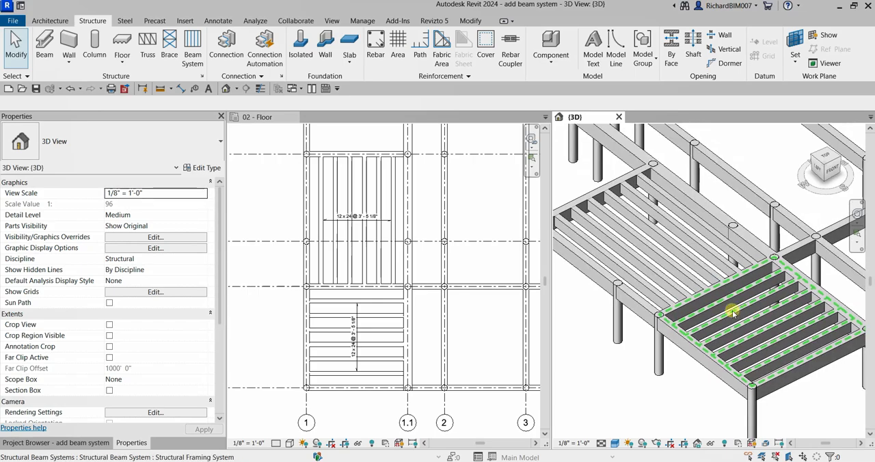
scroll(719, 328, down, 1)
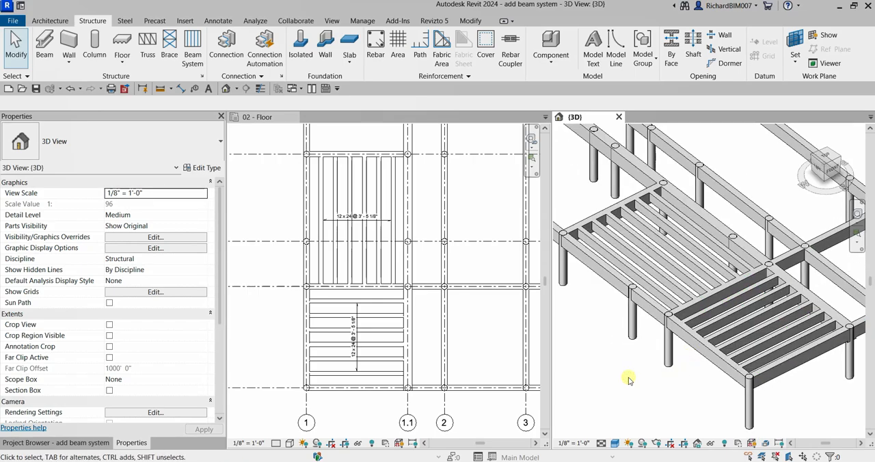